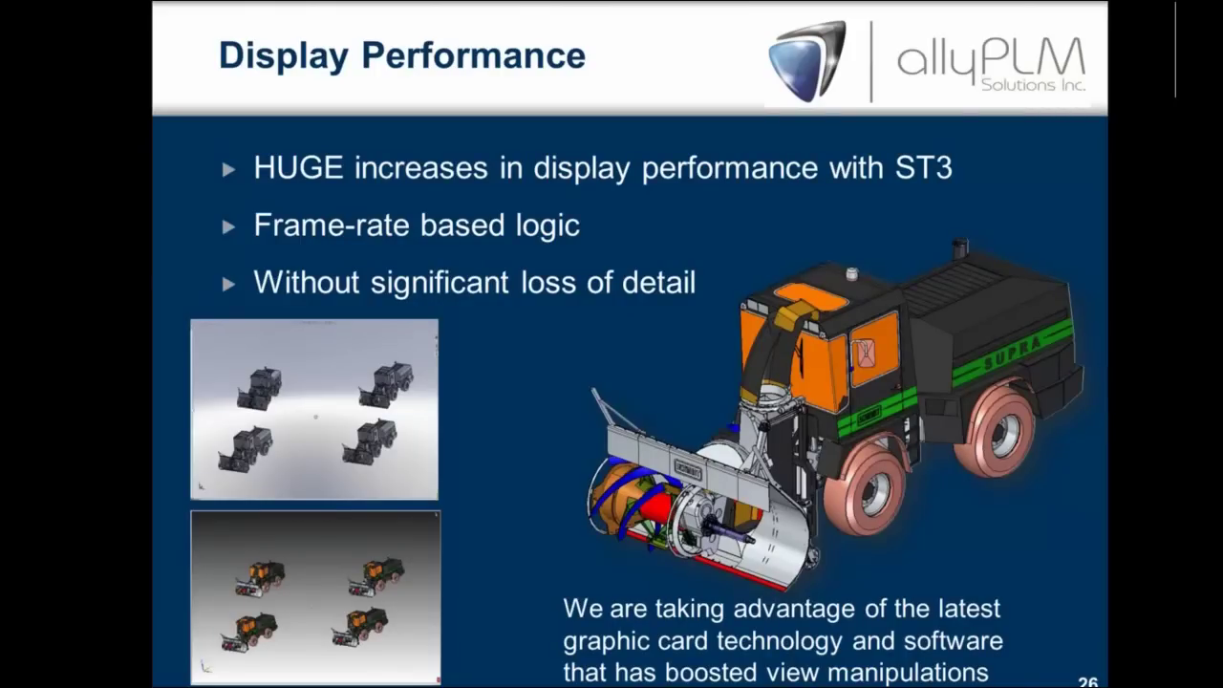
# Step: Switch to Solid Edge and rotate the four-machine assembly Asm6.asm to check how it displays during view changes
pyautogui.hotkey('alt', 'Tab')
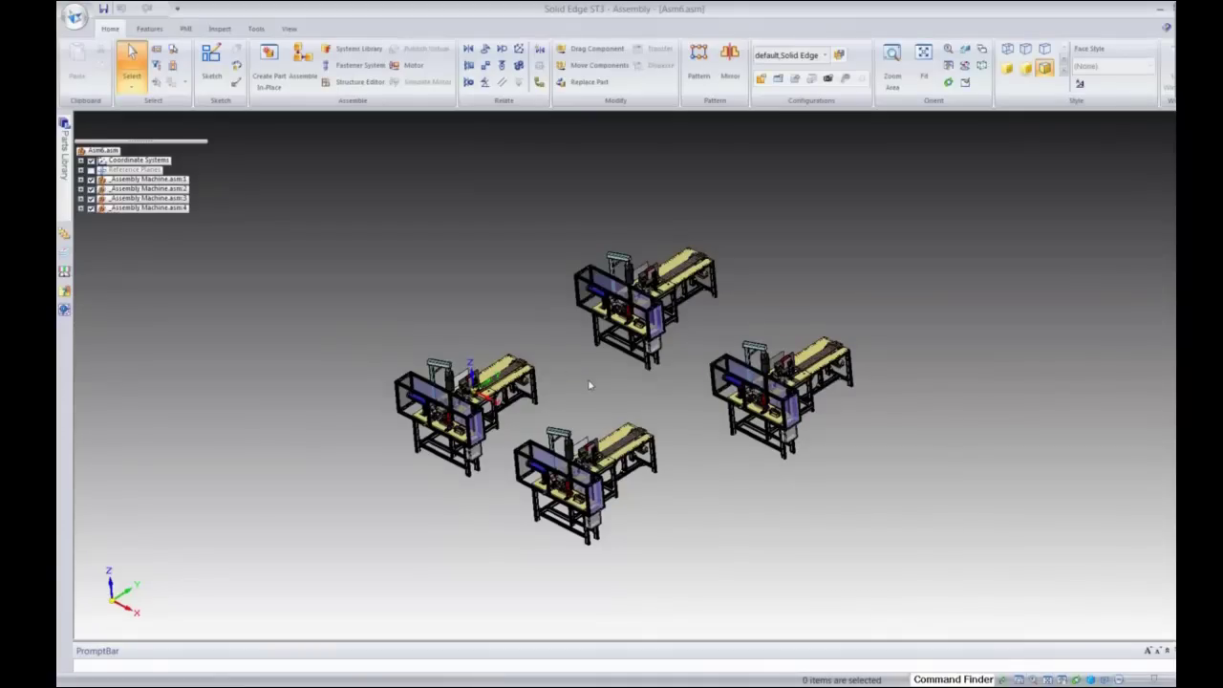
pyautogui.moveTo(558, 351); pyautogui.dragTo(805, 288, button='middle')
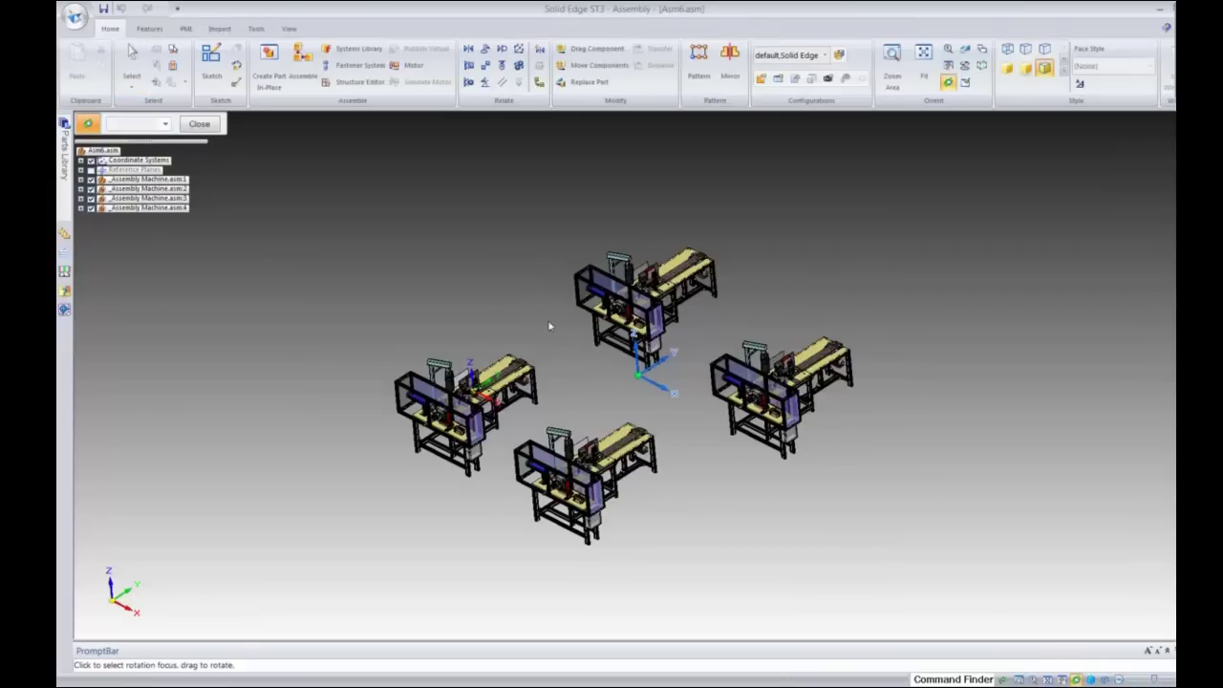
pyautogui.moveTo(549, 326); pyautogui.dragTo(490, 317)
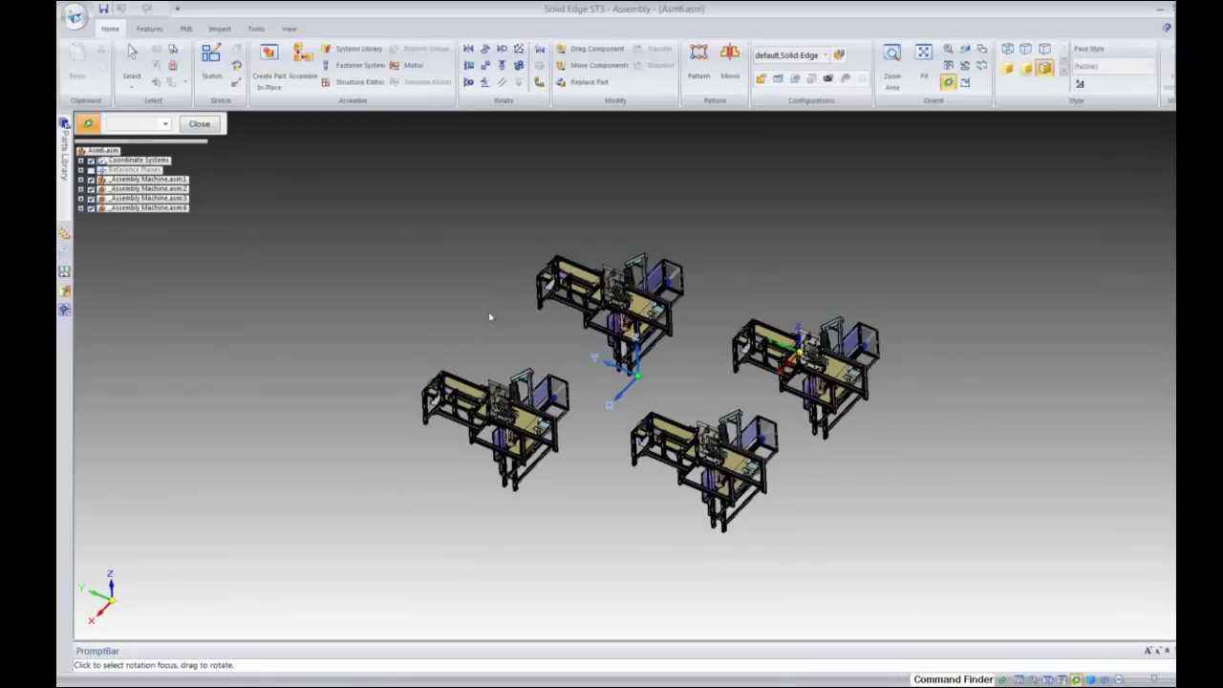
pyautogui.hotkey('ctrl', 'Right')
pyautogui.hotkey('ctrl', 'Right')
pyautogui.moveTo(489, 316); pyautogui.dragTo(490, 316)
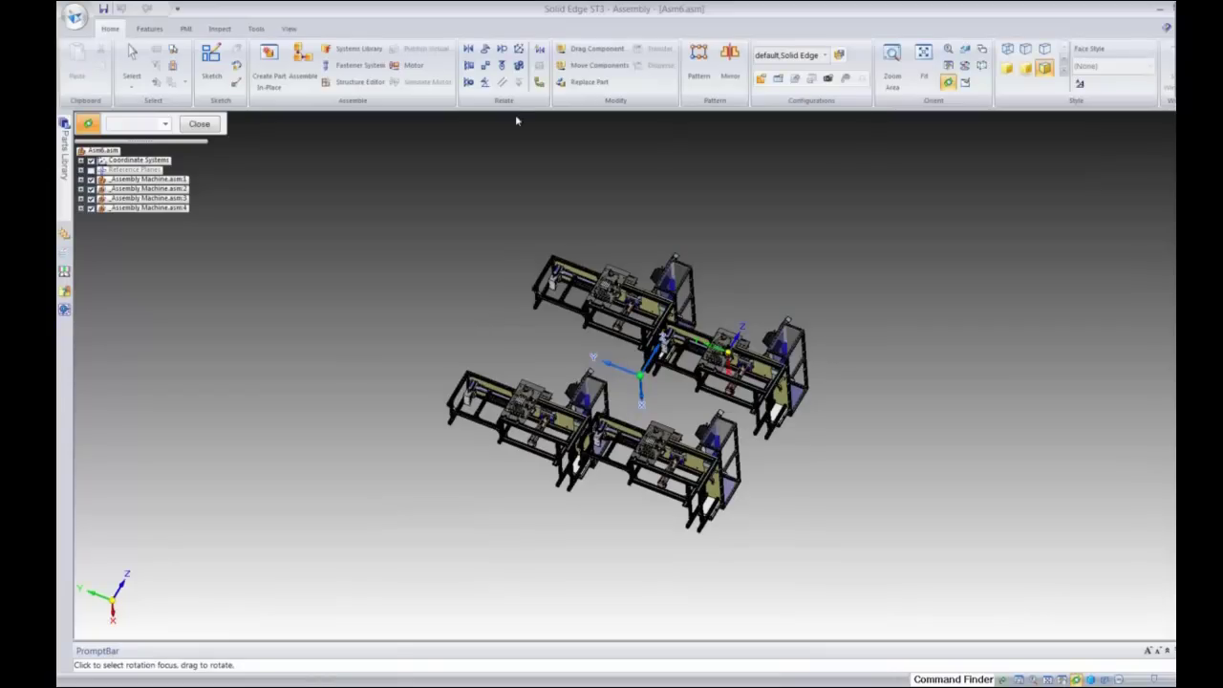
pyautogui.click(131, 53)
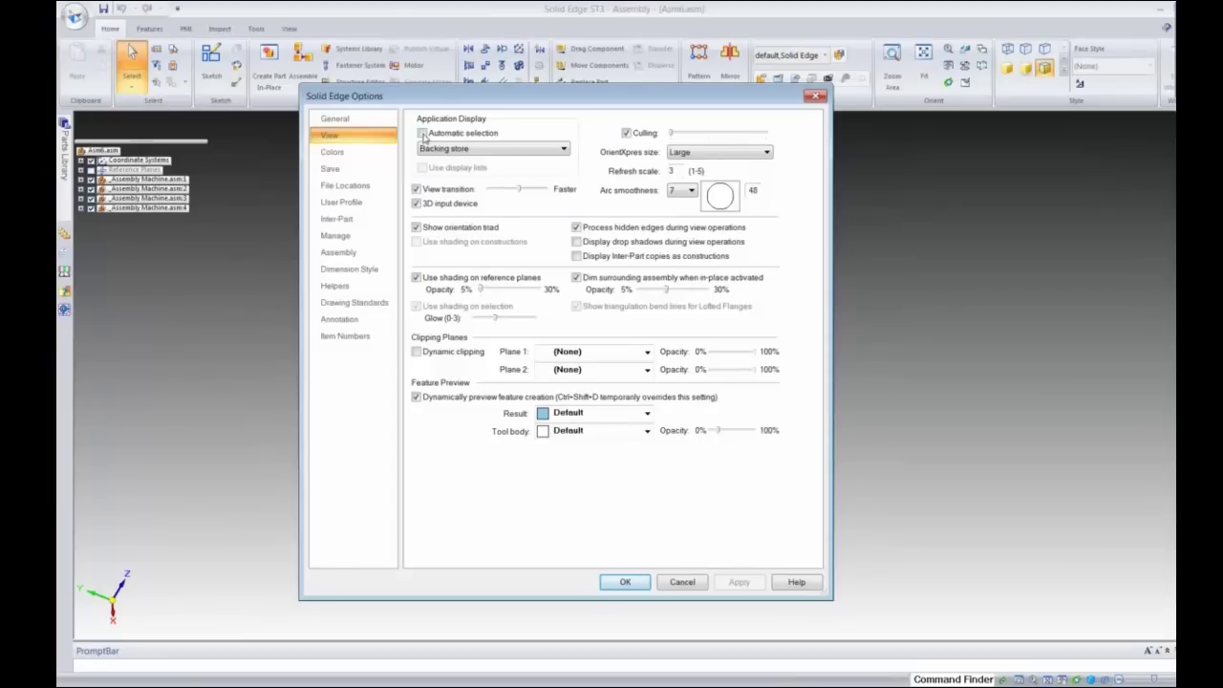
# Step: Turn on automatic selection for the application display and raise the culling level in the view options
pyautogui.click(422, 134)
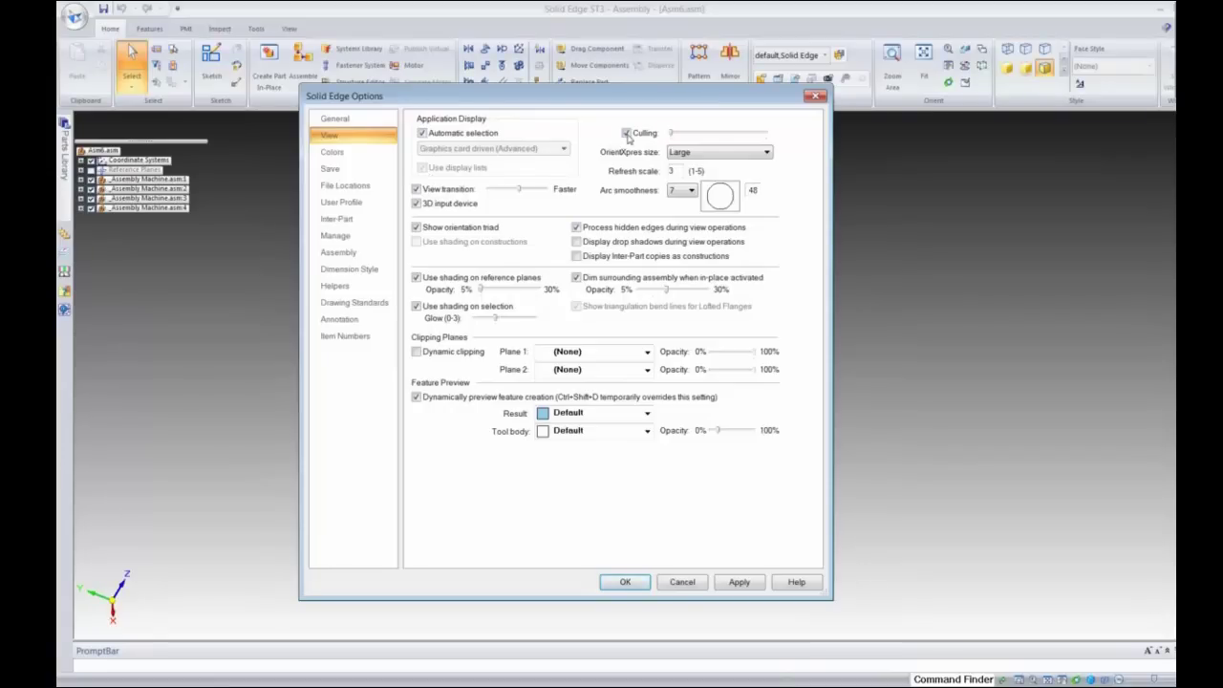
pyautogui.click(626, 133)
pyautogui.click(697, 134)
# Step: Set arc smoothness to 3, turn off hidden-edge processing during view operations and view transition, and accept the options
pyautogui.click(681, 191)
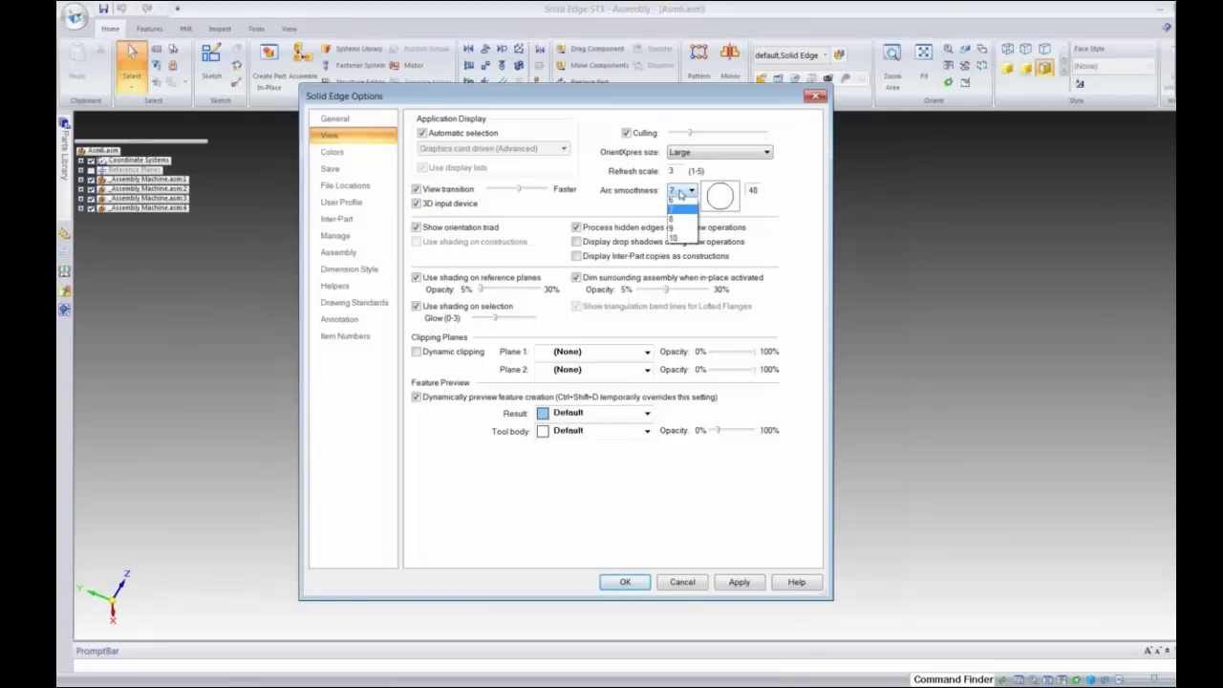
pyautogui.click(674, 222)
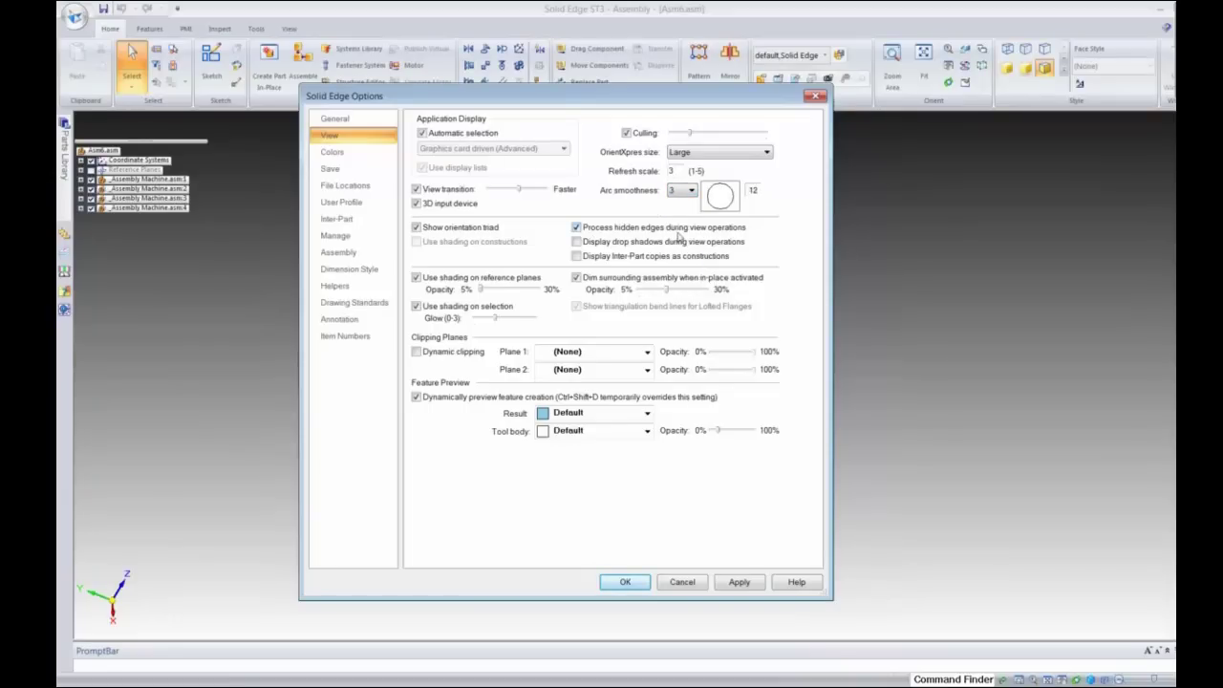
pyautogui.click(576, 227)
pyautogui.click(417, 189)
pyautogui.click(625, 584)
# Step: Open Asm16.asm in place of the current assembly and apply the shaded display style to it
pyautogui.click(696, 382)
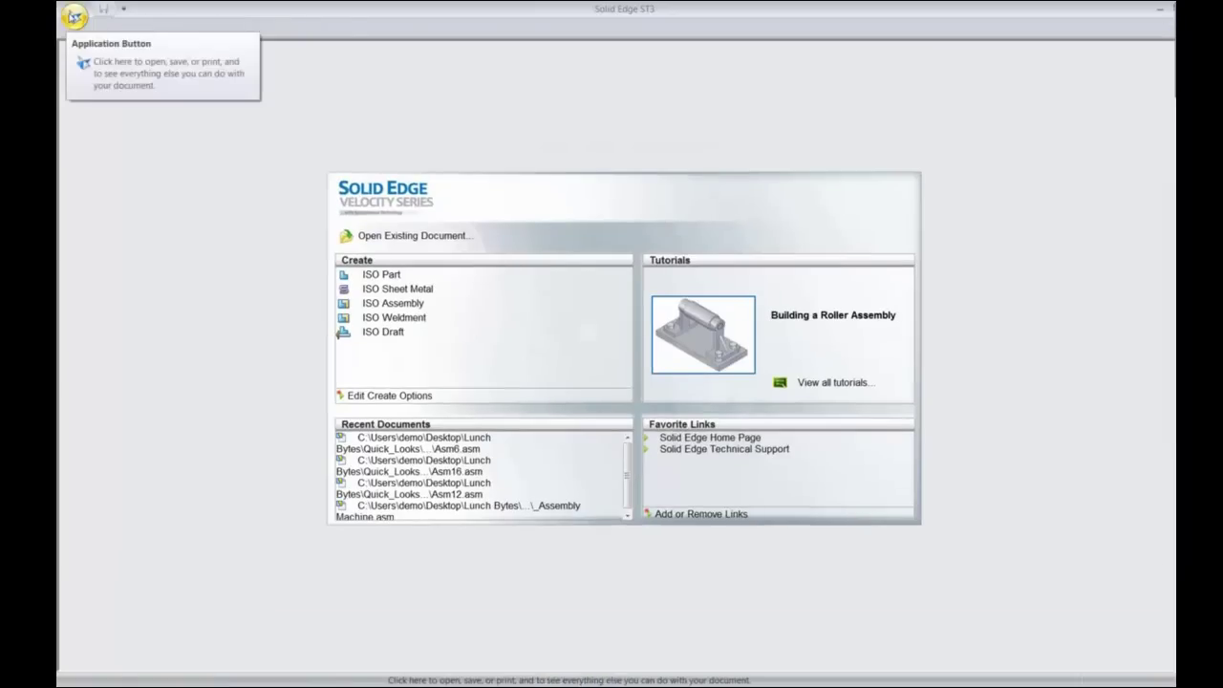
pyautogui.click(74, 16)
pyautogui.click(209, 68)
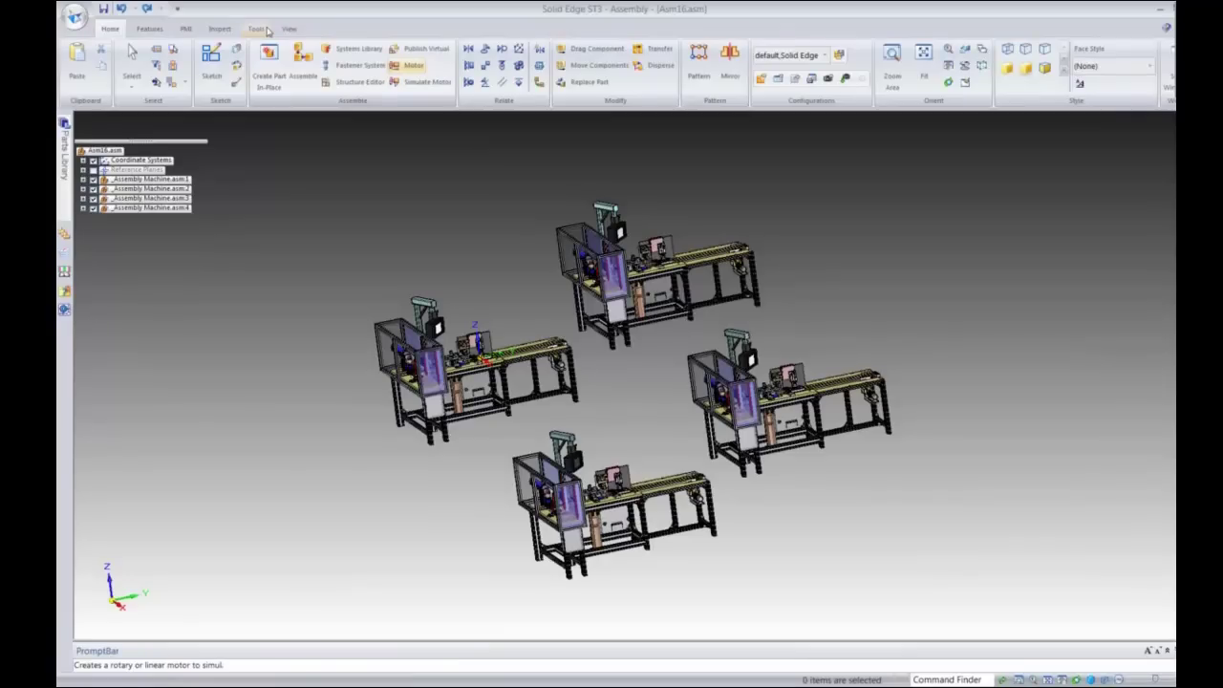
pyautogui.click(288, 29)
pyautogui.click(354, 71)
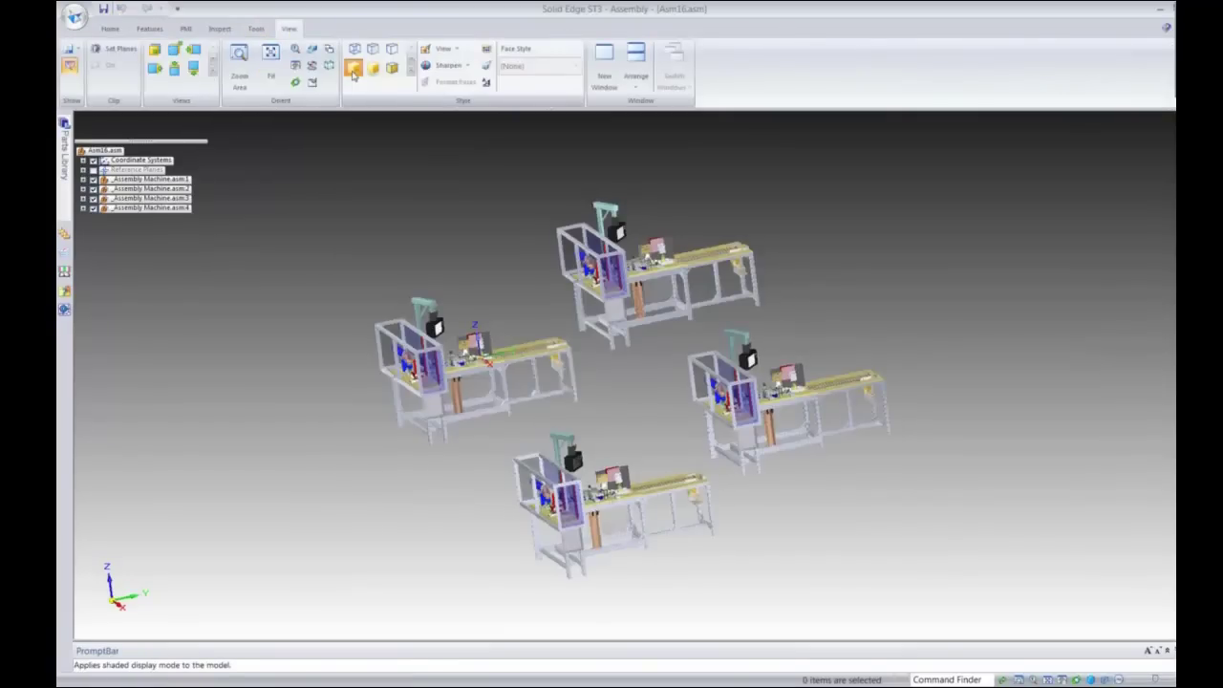
# Step: Rotate the shaded assembly, zoom closely into one machine's internal components, and return to a view of all four machines
pyautogui.rightClick(839, 282)
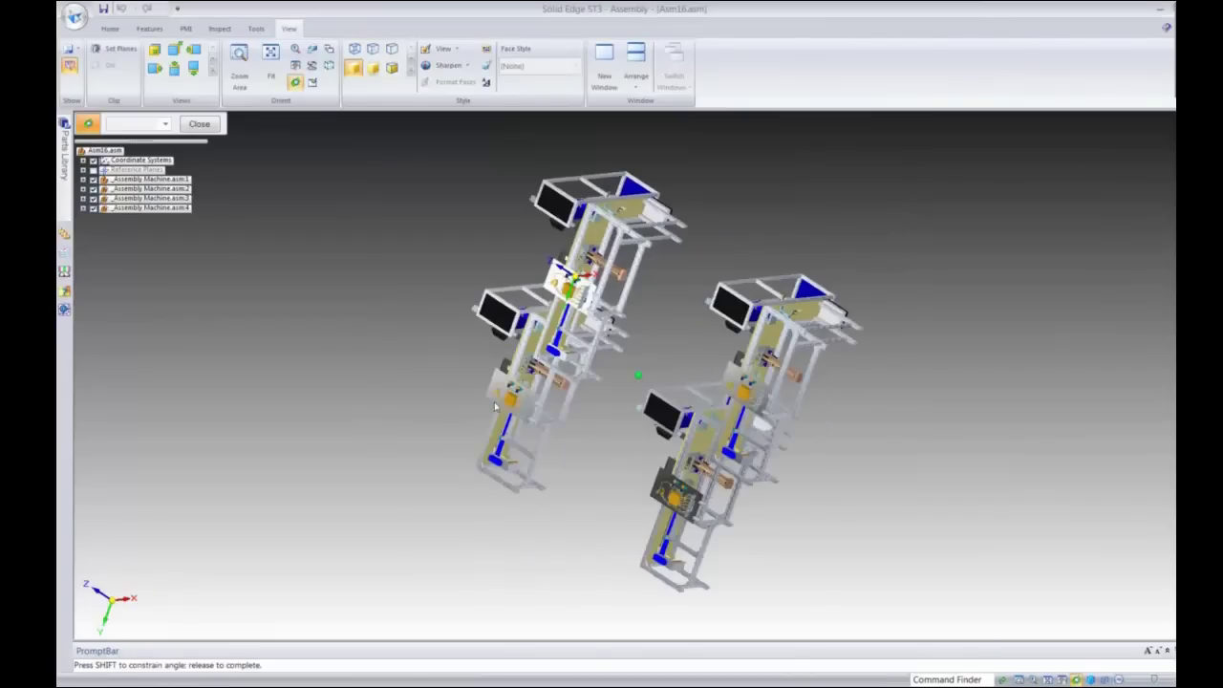
pyautogui.moveTo(495, 407); pyautogui.dragTo(826, 323, button='middle')
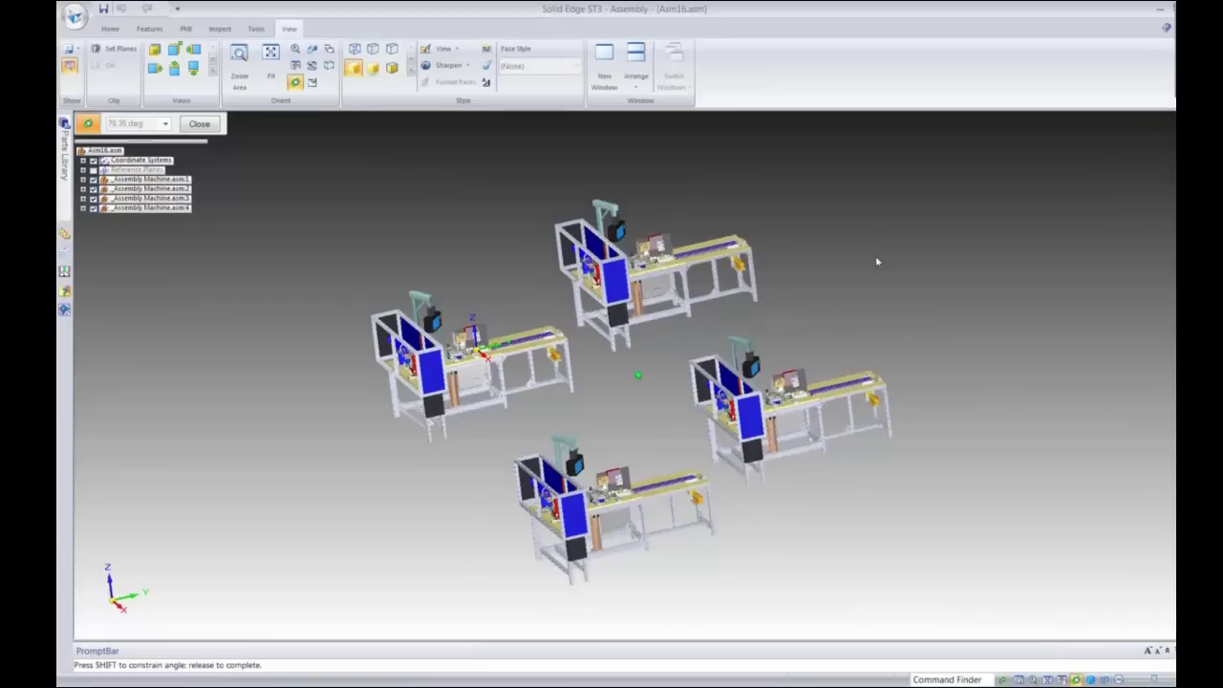
pyautogui.moveTo(614, 393); pyautogui.dragTo(622, 365, button='right')
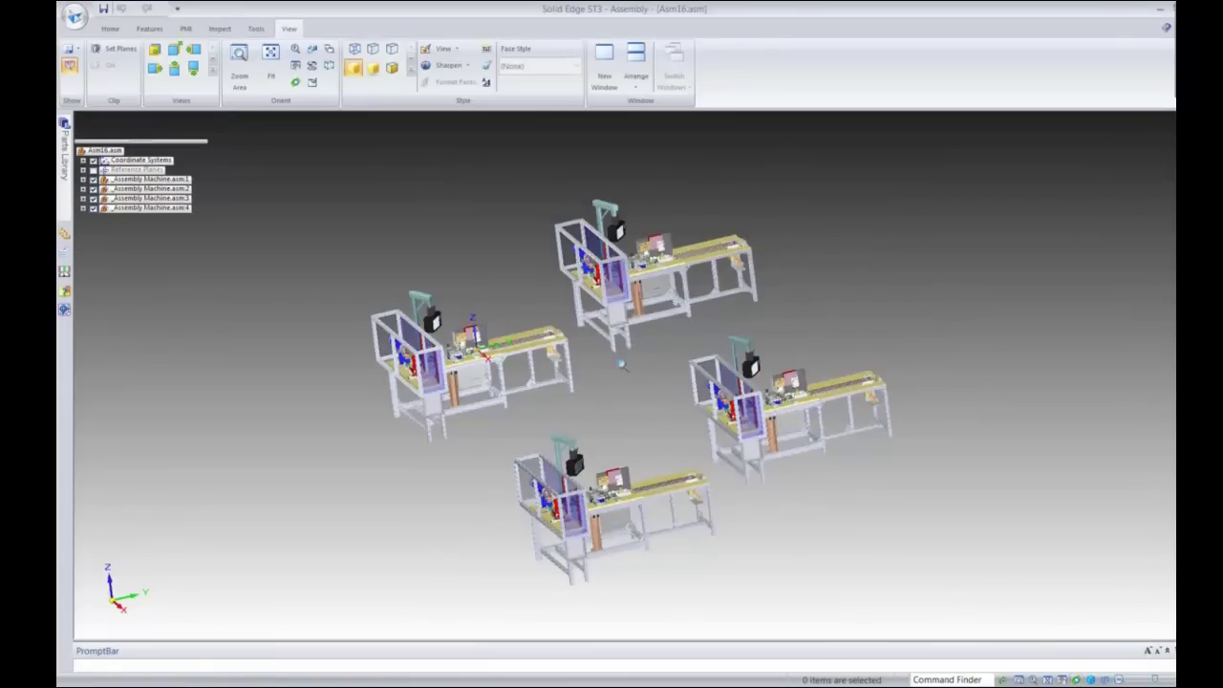
pyautogui.moveTo(578, 255); pyautogui.dragTo(619, 299)
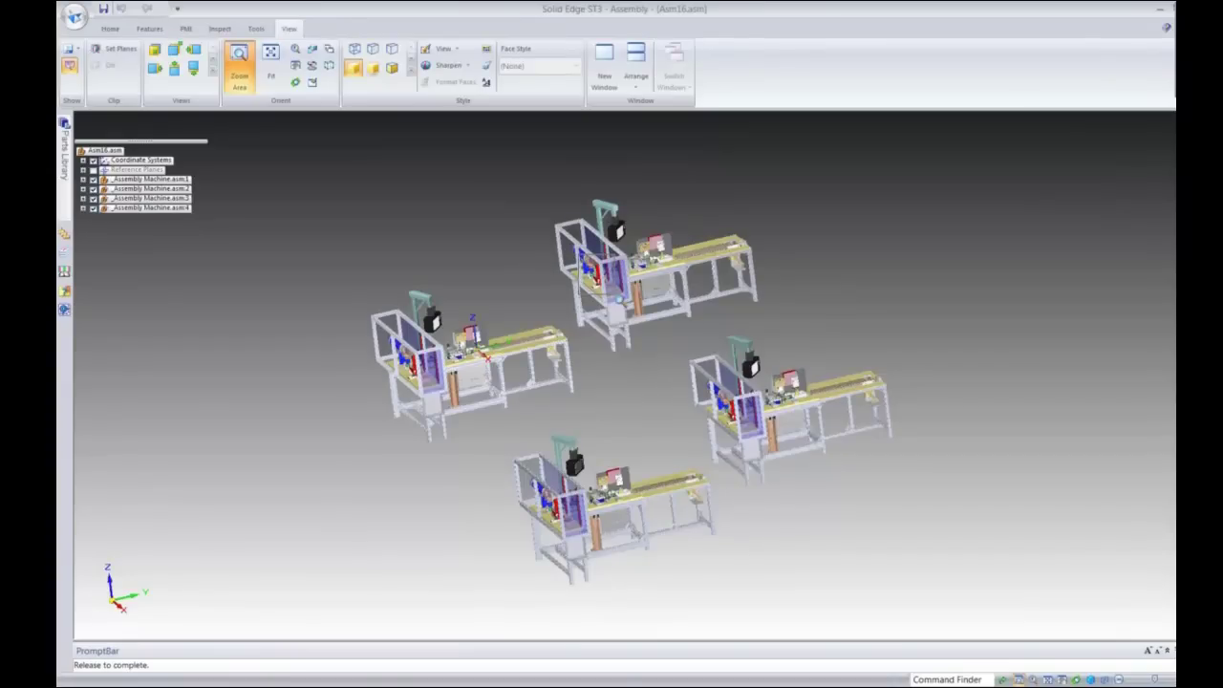
pyautogui.moveTo(621, 301); pyautogui.dragTo(616, 410)
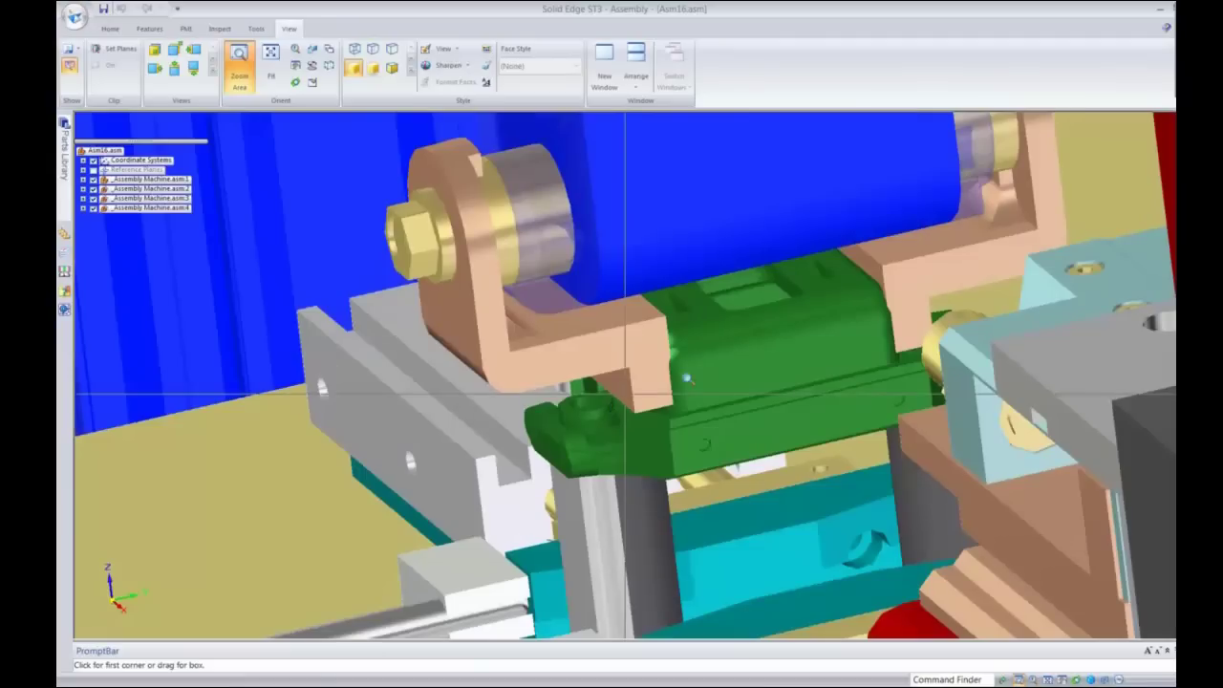
pyautogui.rightClick(705, 371)
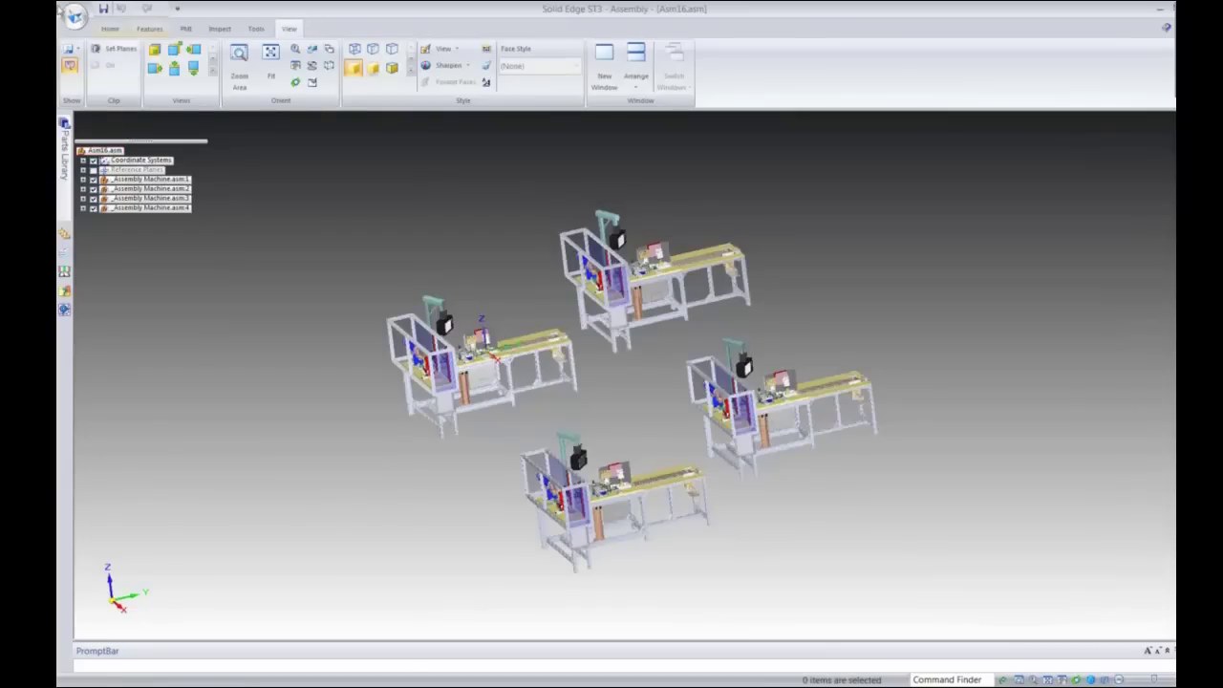
# Step: Select the top-level Asm16.asm entry in the assembly tree, call up its available commands, and clear the selection
pyautogui.click(110, 29)
pyautogui.click(96, 151)
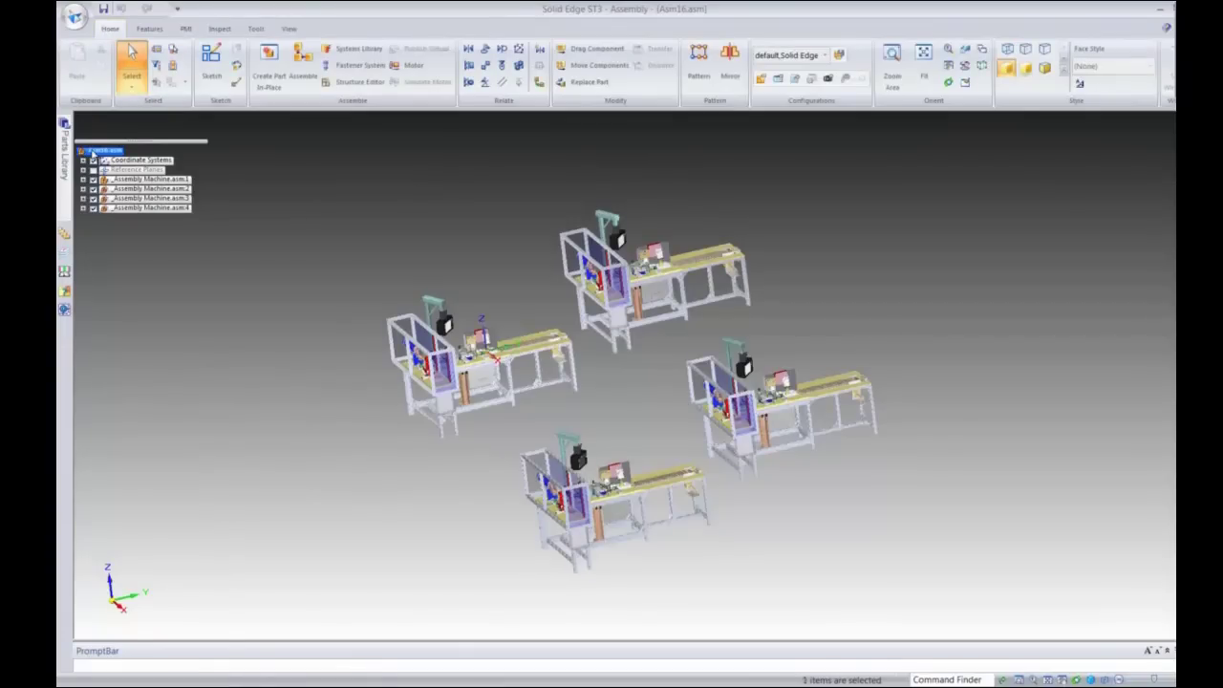
pyautogui.rightClick(93, 153)
pyautogui.click(148, 429)
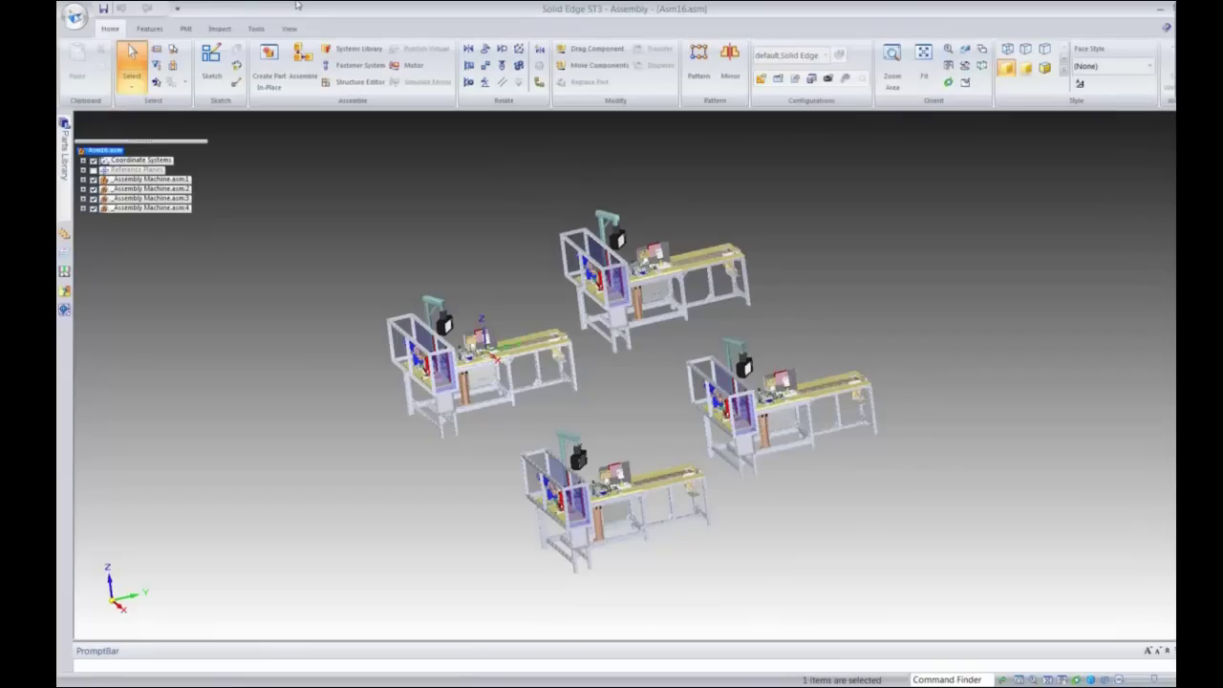
pyautogui.press('Escape')
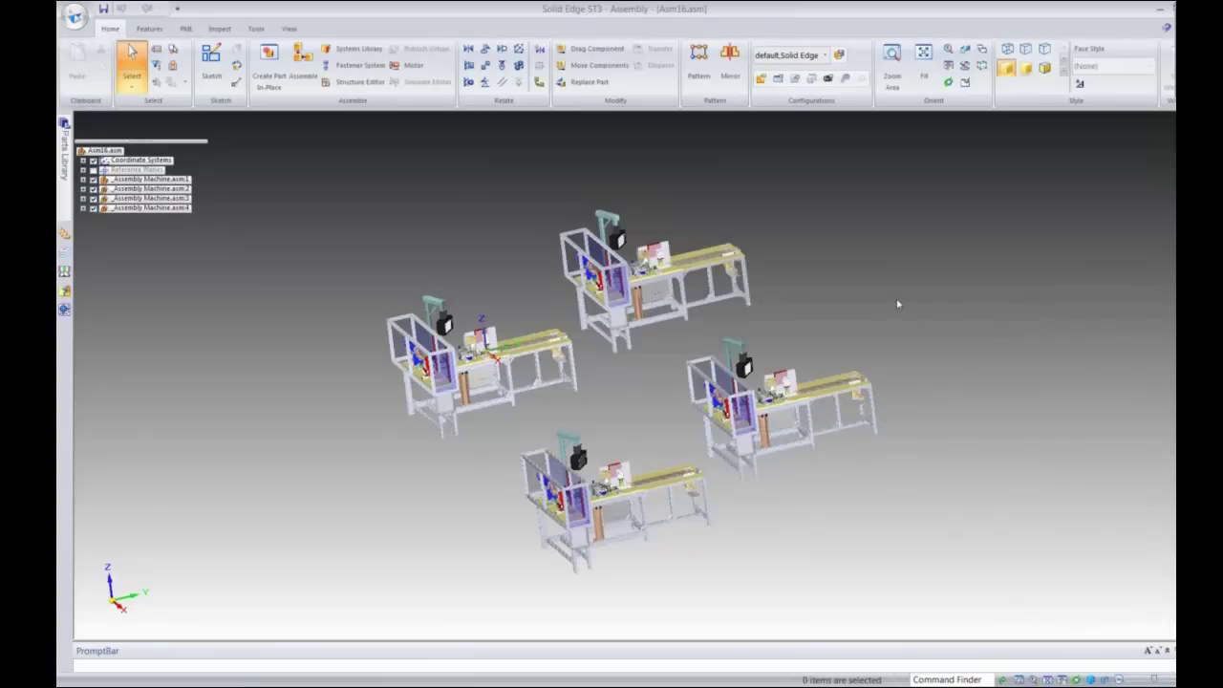
# Step: Zoom and rotate the four-machine assembly through several orientations to examine its display during view manipulation
pyautogui.scroll(-2, 908, 287)
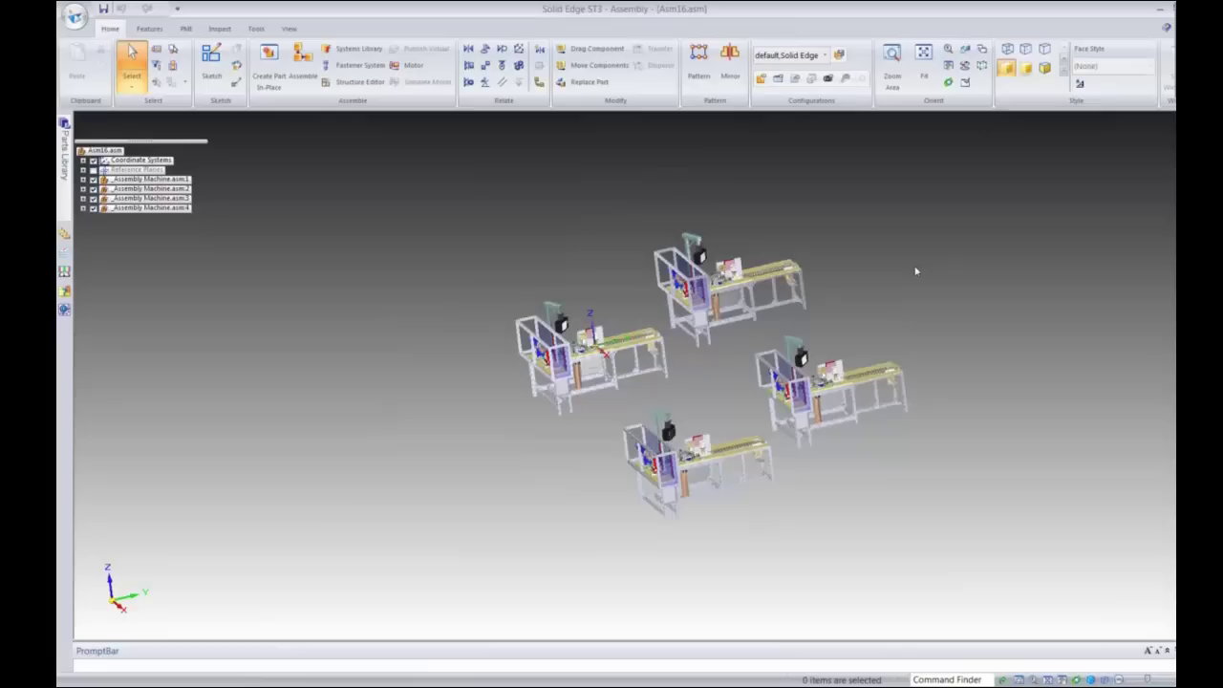
pyautogui.scroll(2, 915, 271)
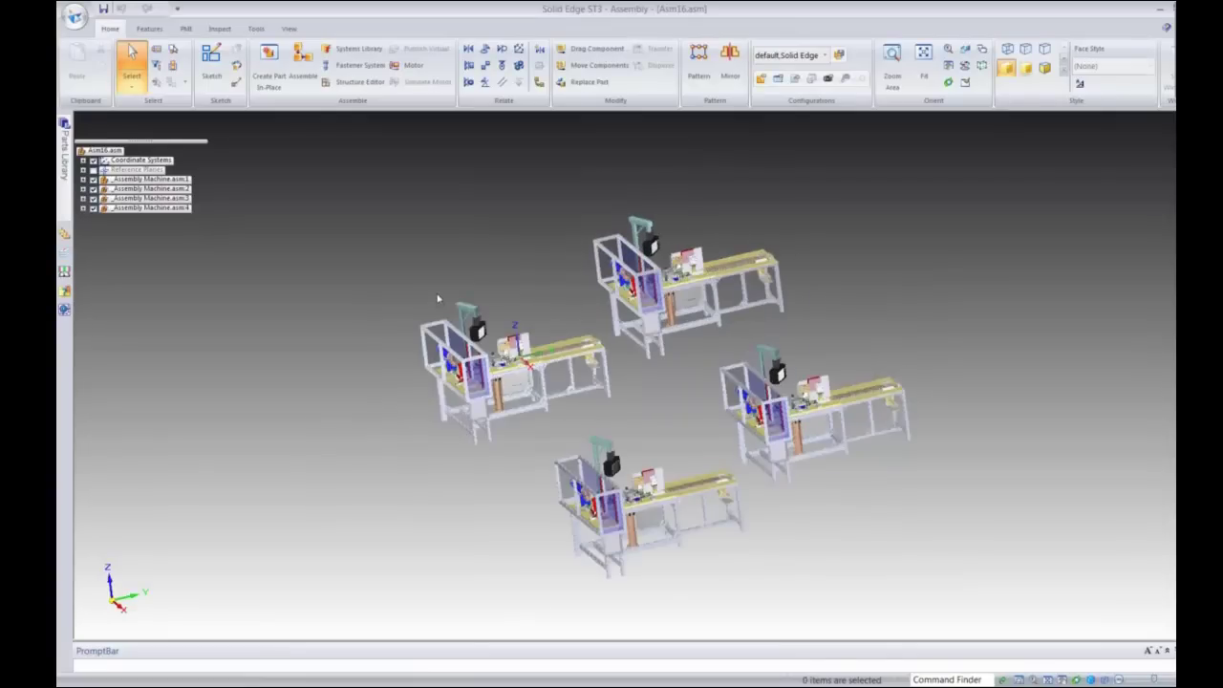
pyautogui.moveTo(837, 312); pyautogui.dragTo(837, 313, button='middle')
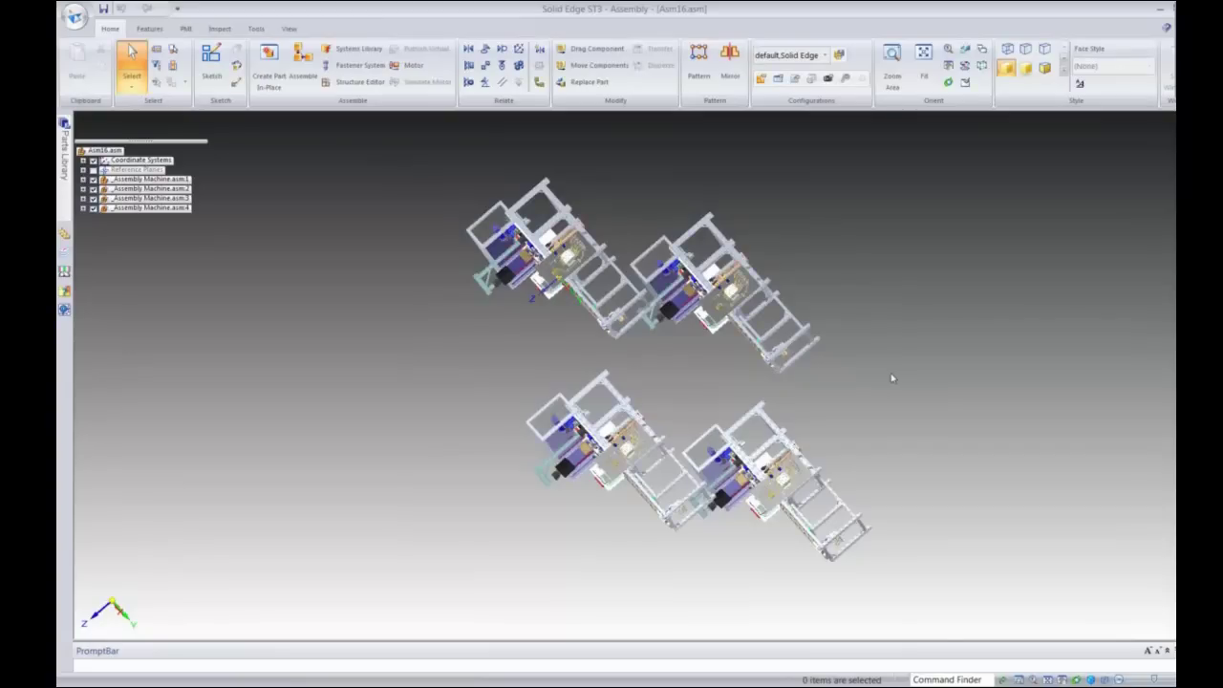
pyautogui.moveTo(893, 377); pyautogui.dragTo(884, 385, button='middle')
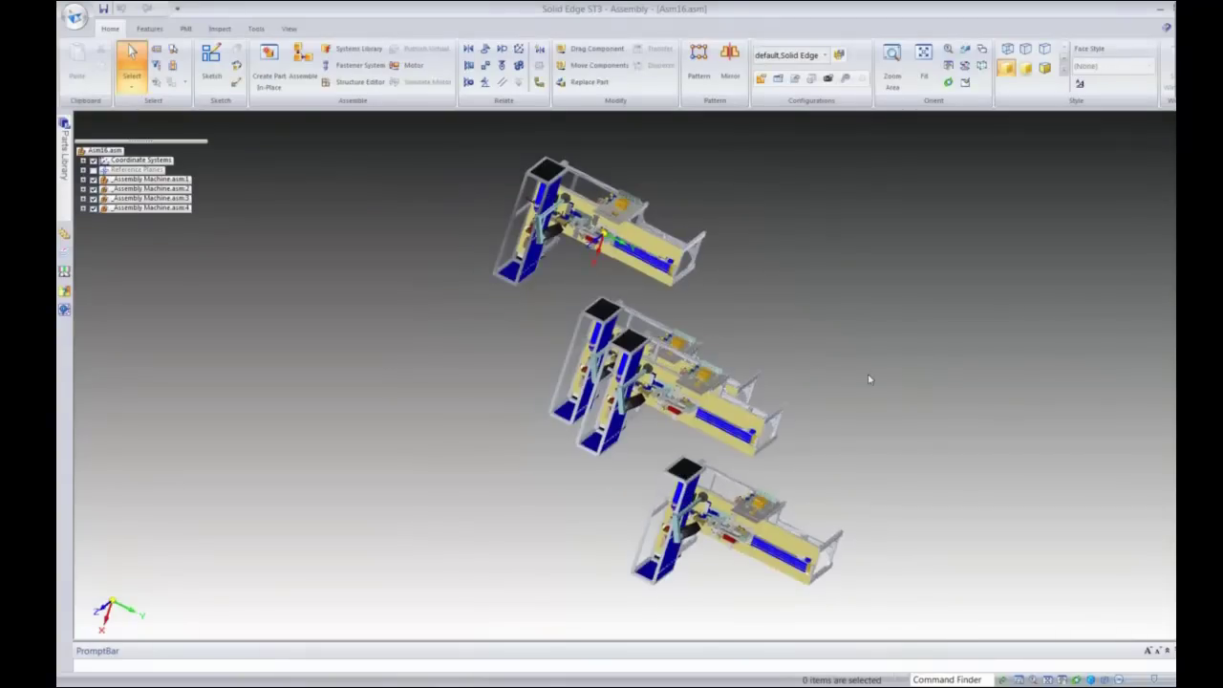
pyautogui.moveTo(868, 380); pyautogui.dragTo(805, 226, button='middle')
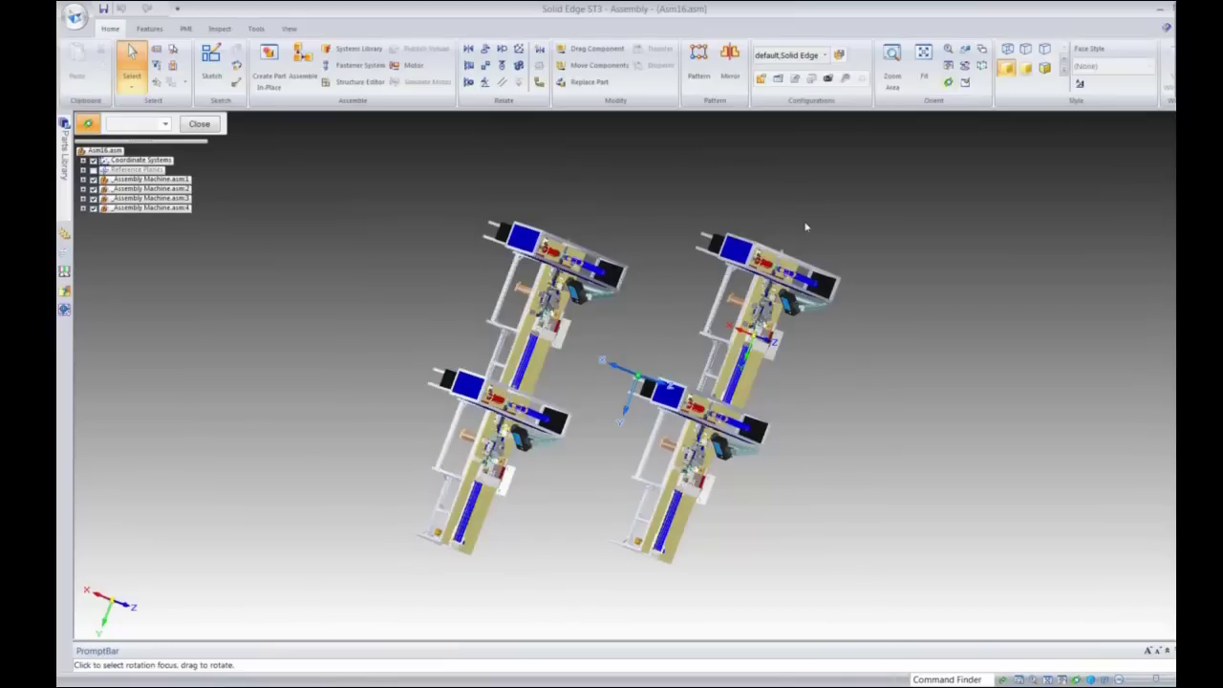
pyautogui.scroll(-1, 636, 315)
# Step: Zoom in progressively on one machine's red component down to its small yellow block to inspect the displayed detail
pyautogui.keyDown('alt'); pyautogui.moveTo(717, 406); pyautogui.dragTo(717, 405, button='middle'); pyautogui.keyUp('alt')
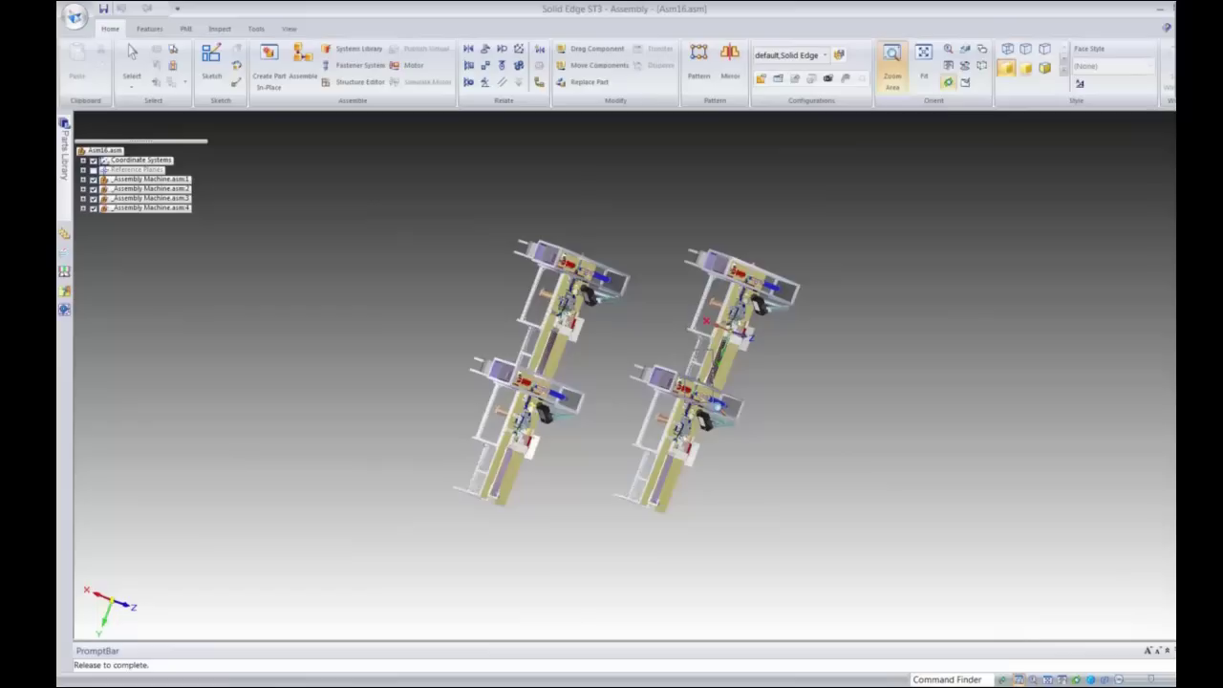
pyautogui.moveTo(717, 405); pyautogui.dragTo(717, 407)
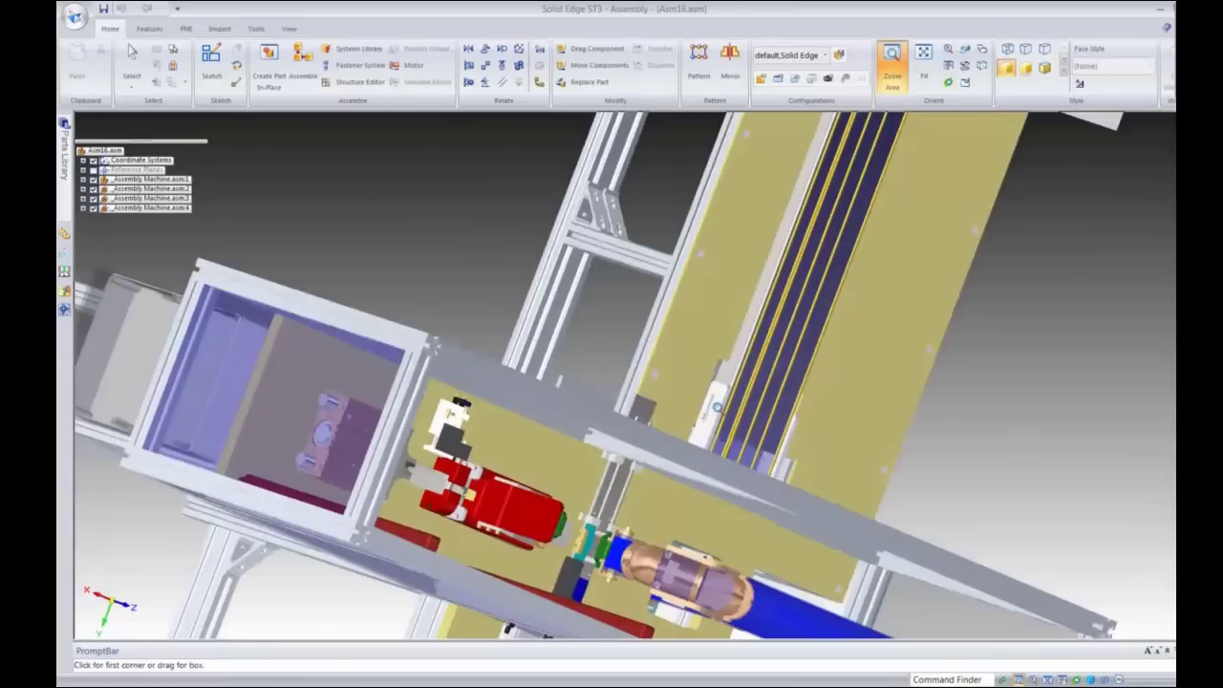
pyautogui.moveTo(435, 447); pyautogui.dragTo(557, 556)
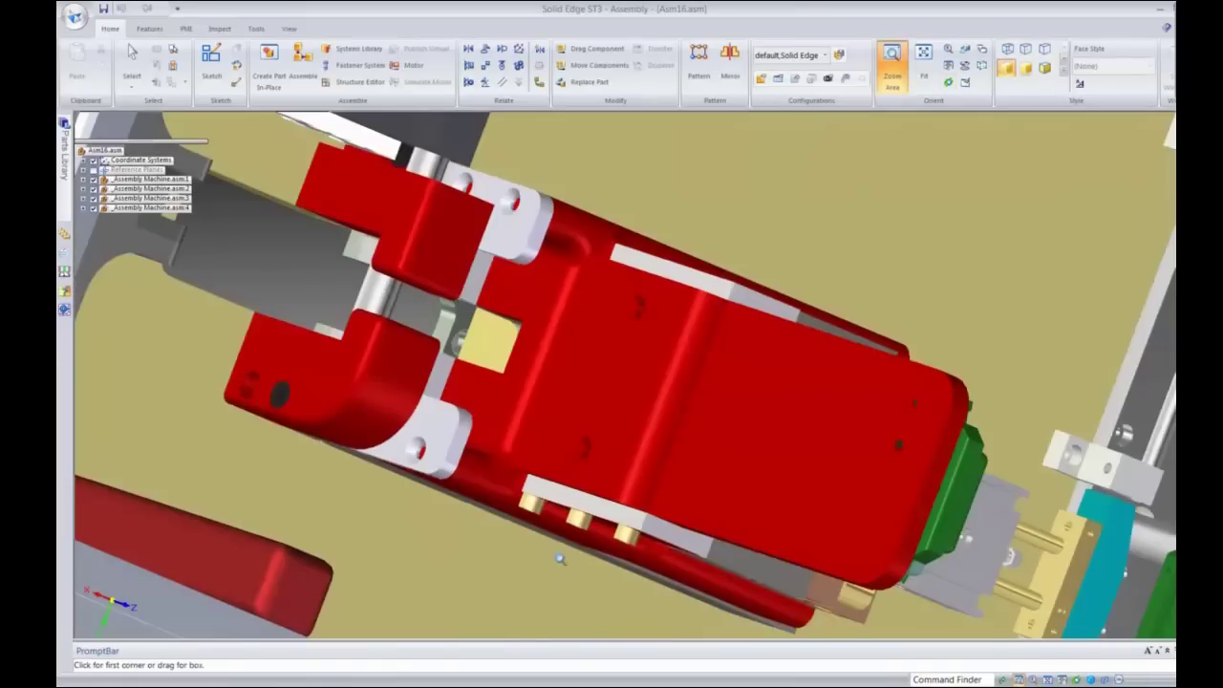
pyautogui.moveTo(441, 285); pyautogui.dragTo(537, 391)
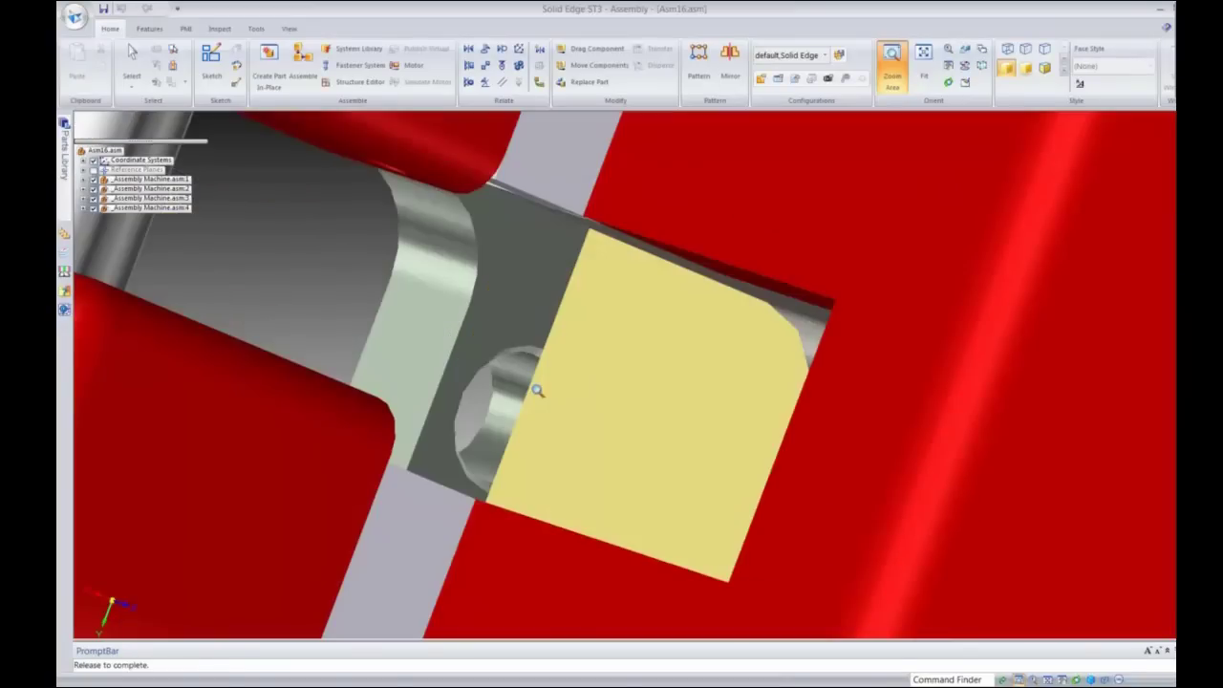